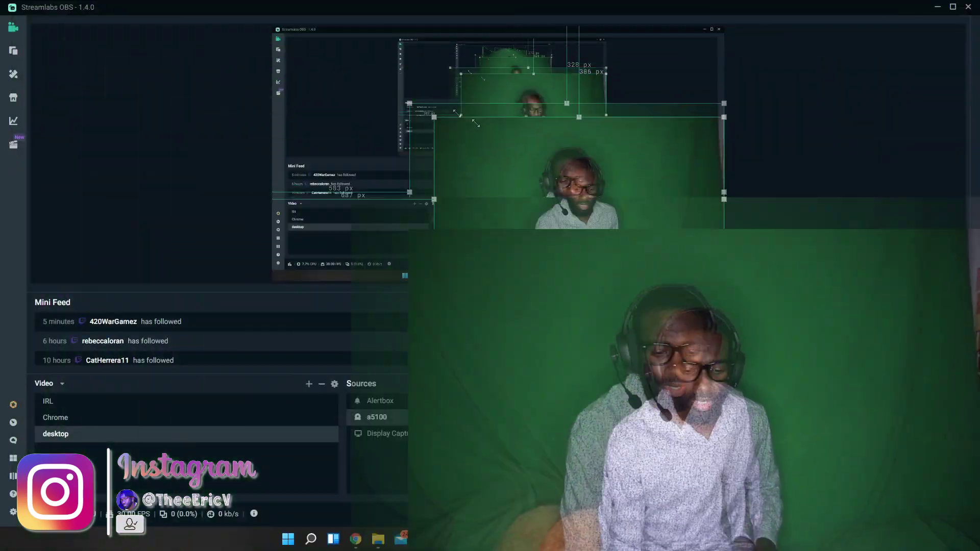
- Drag the a5100 webcam's handle to shrink it into a small bottom-right box
left_click_drag(453, 106, 597, 194)
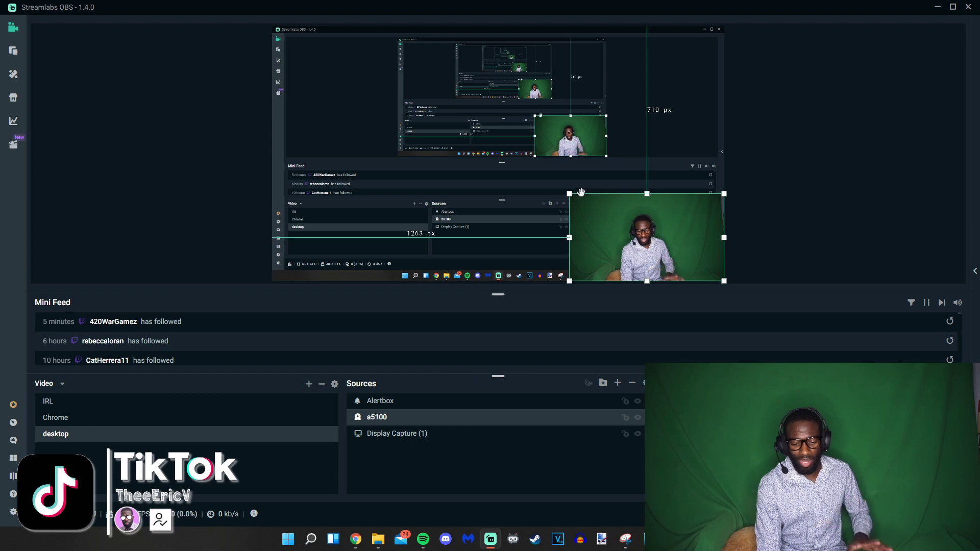
left_click_drag(570, 194, 496, 162)
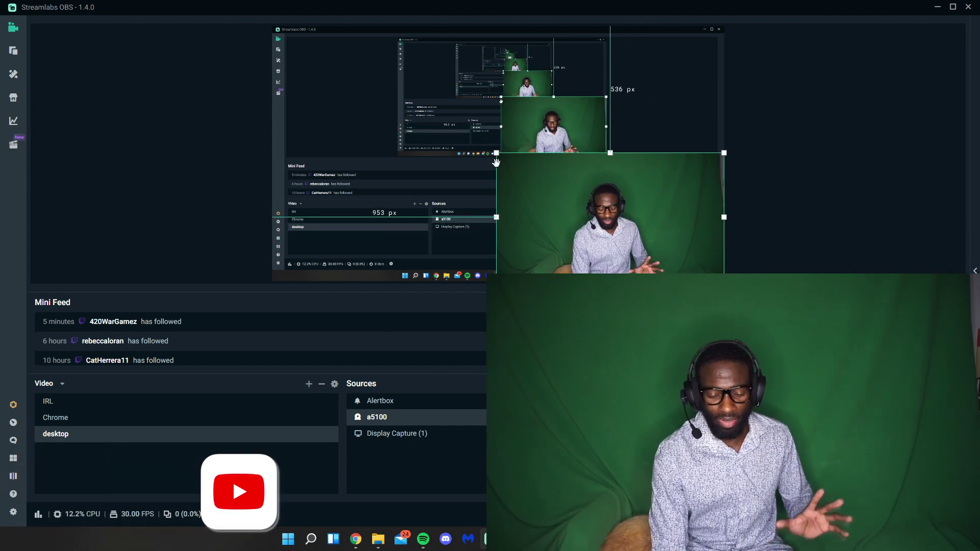
left_click(496, 162)
left_click(524, 169)
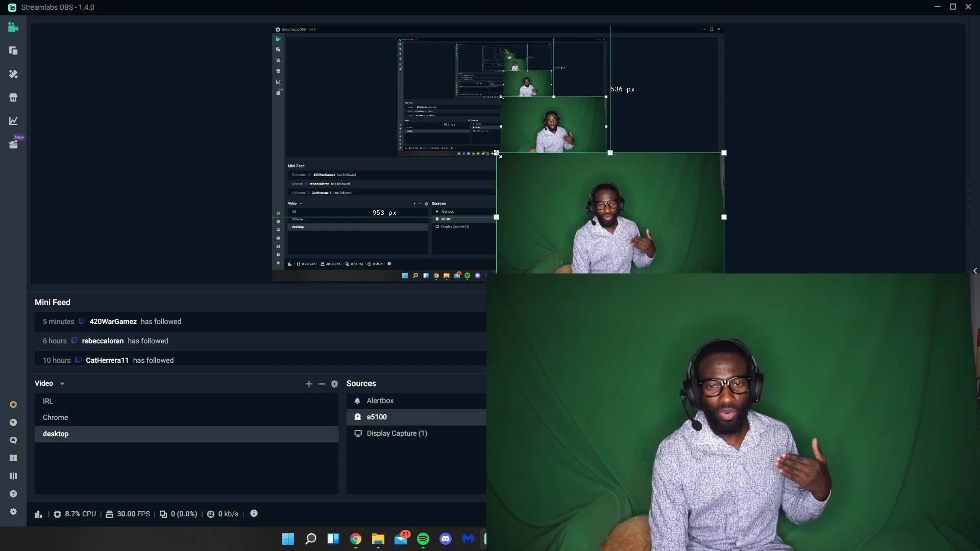
left_click_drag(496, 153, 574, 197)
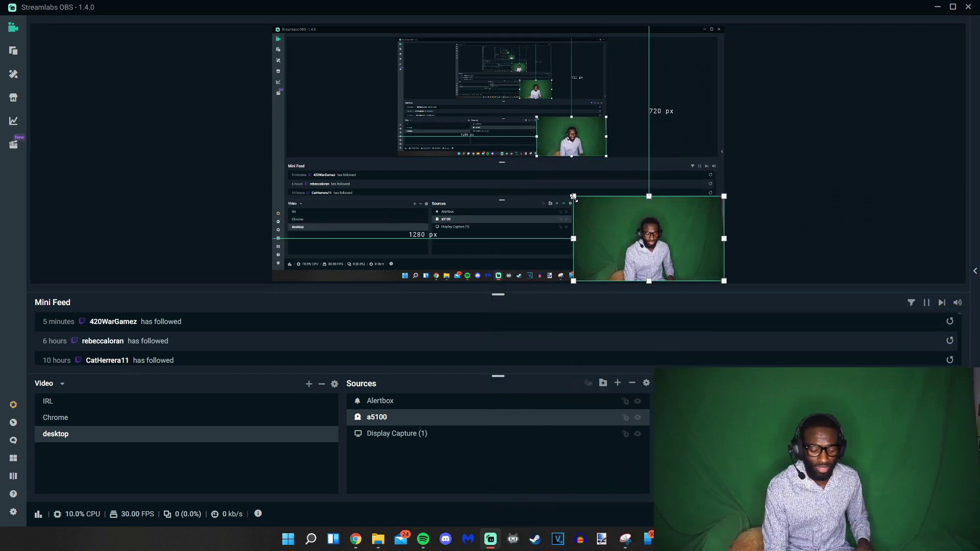
- Open the a5100 source's Filters window and start a new Chroma Key filter
right_click(388, 421)
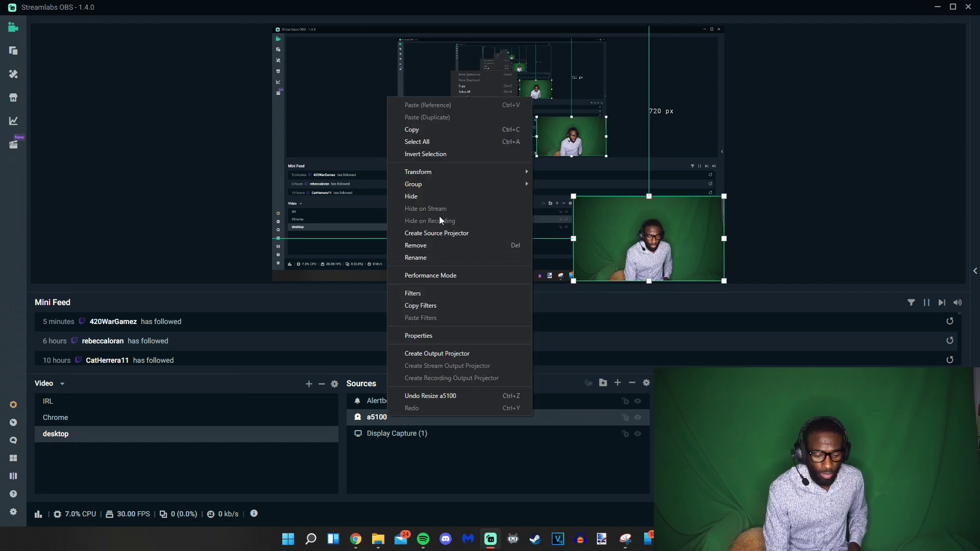
left_click(417, 296)
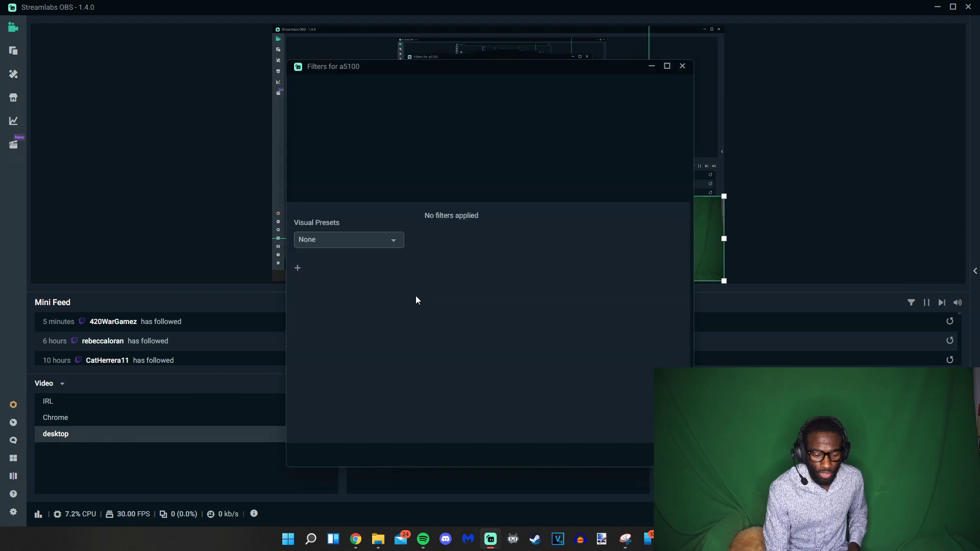
left_click(298, 269)
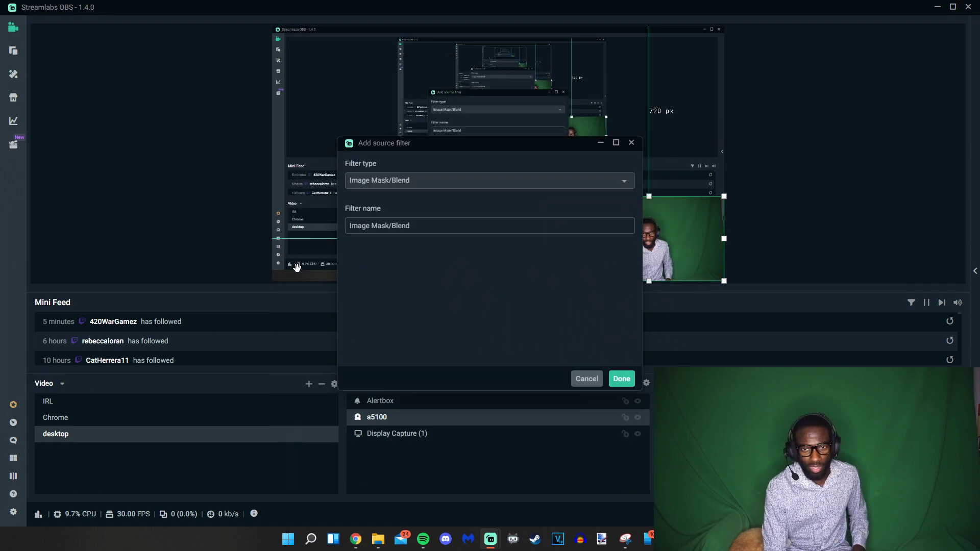
left_click(390, 185)
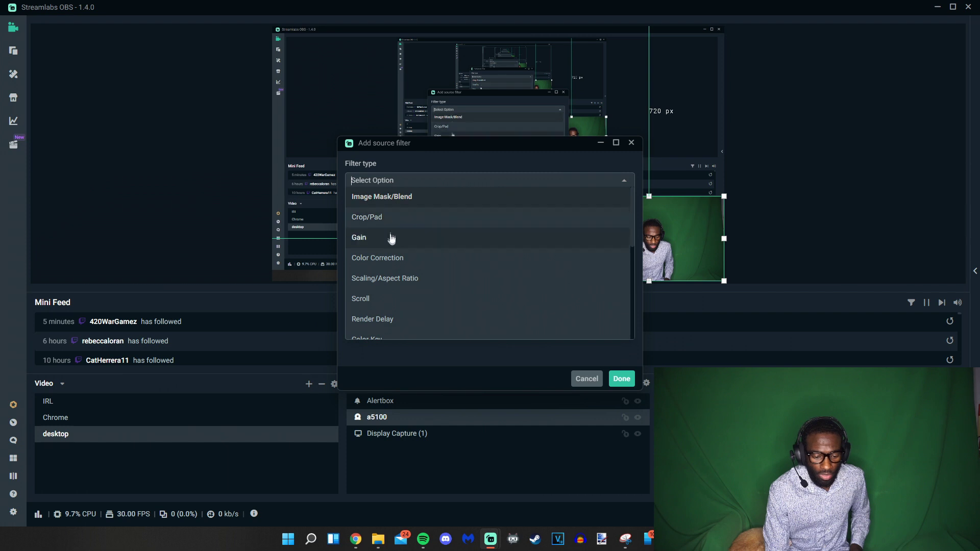
scroll(392, 252, "down", 5)
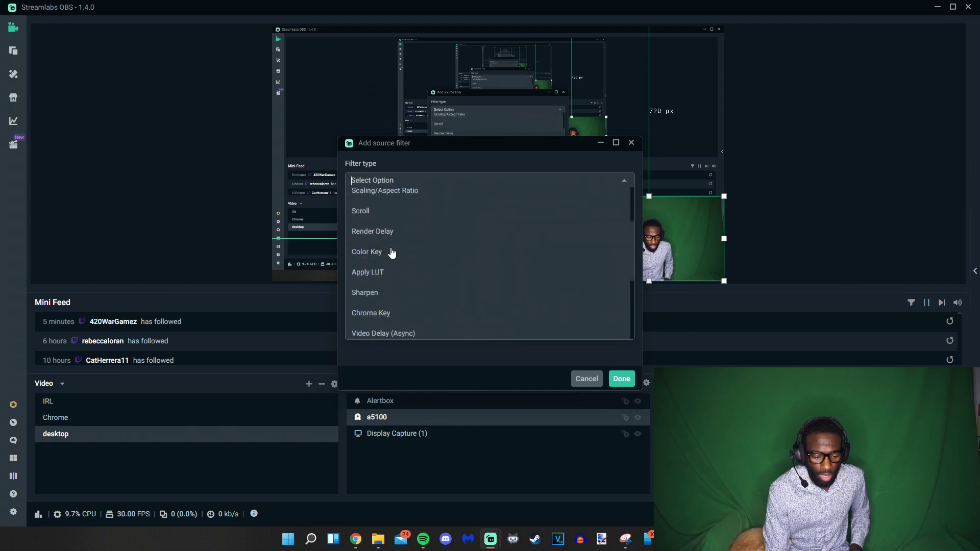
left_click(387, 284)
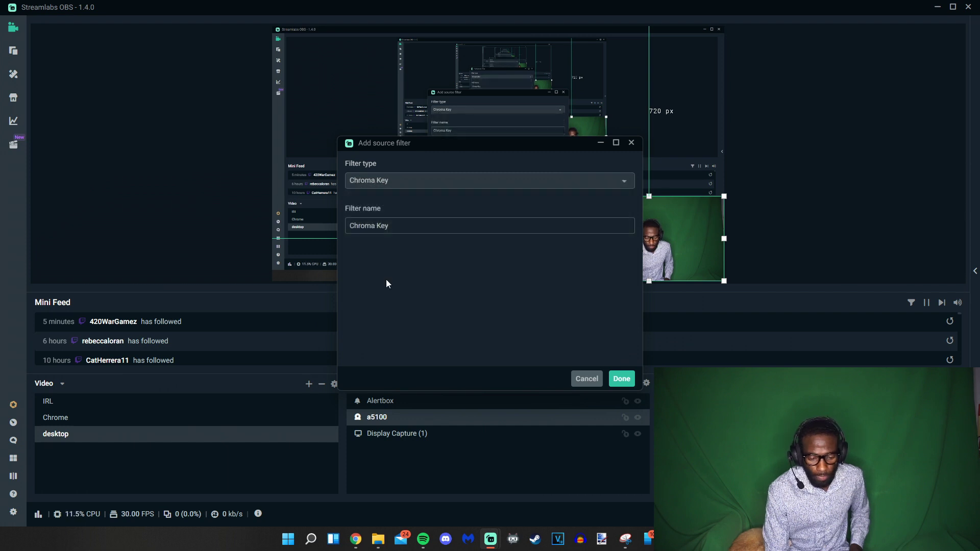
- Confirm the new Chroma Key filter and set its Key Color Type to Custom
left_click(622, 379)
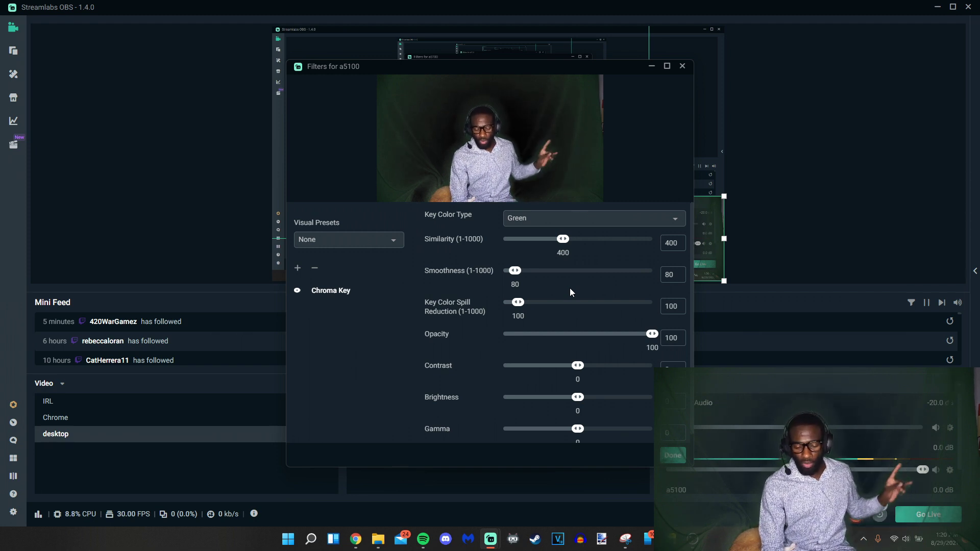
left_click(515, 220)
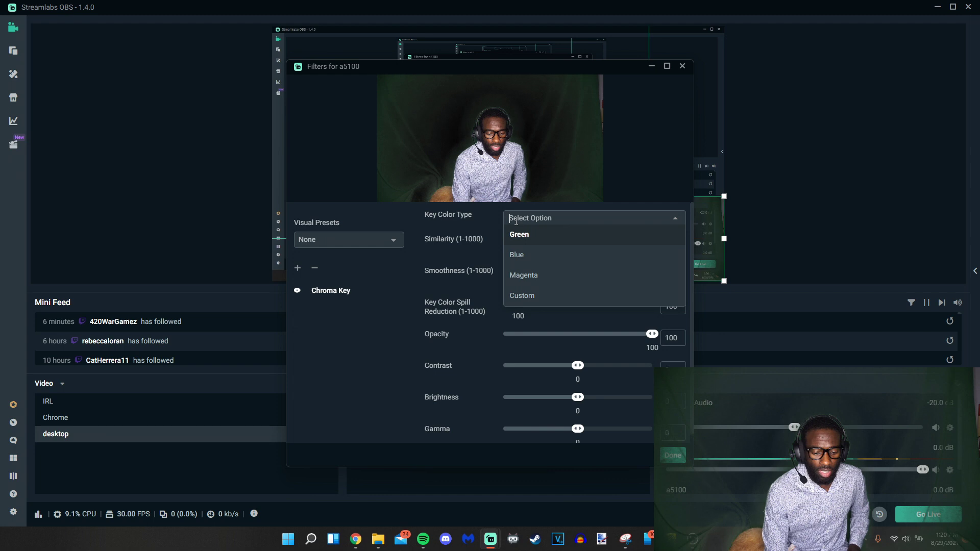
left_click(529, 297)
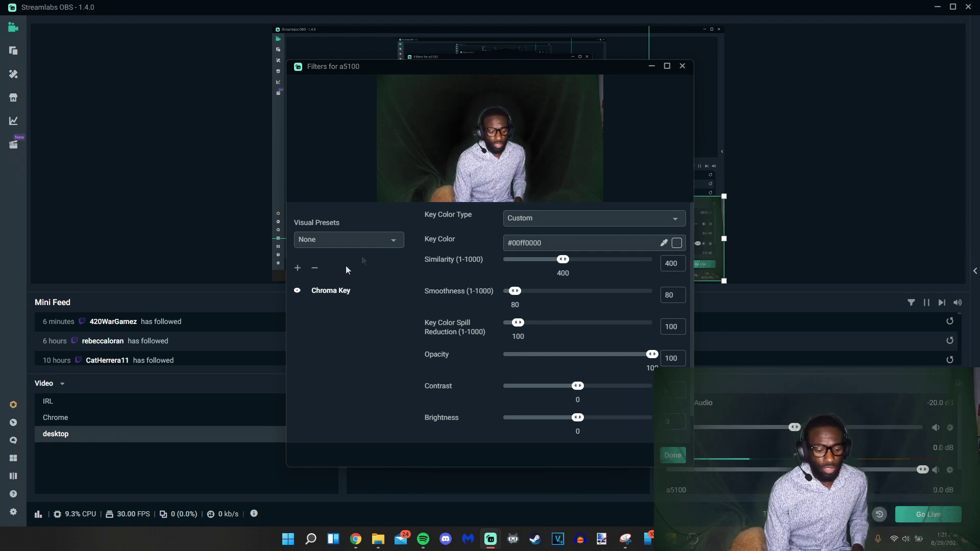
- Disable the filter temporarily and eyedrop the backdrop's green as key colour #215432ff
left_click(297, 292)
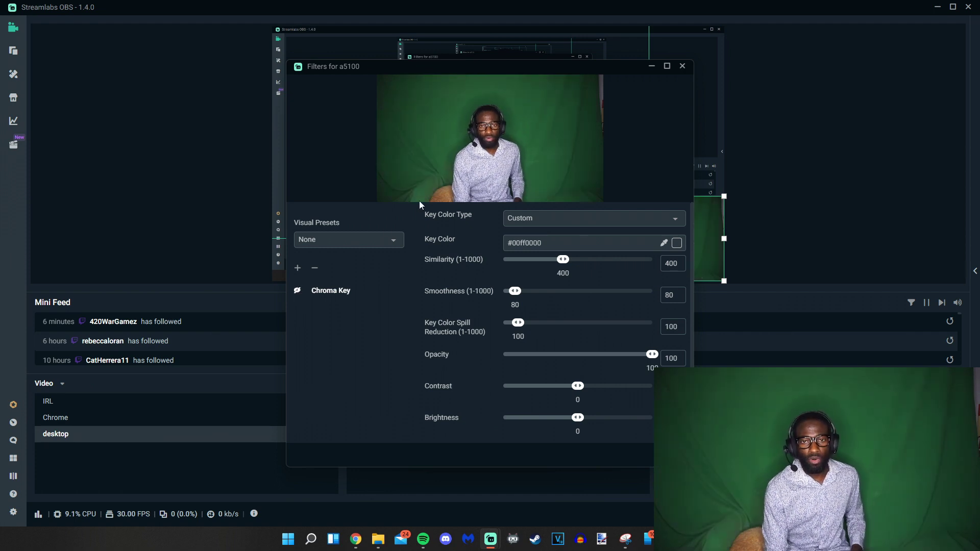
left_click(663, 244)
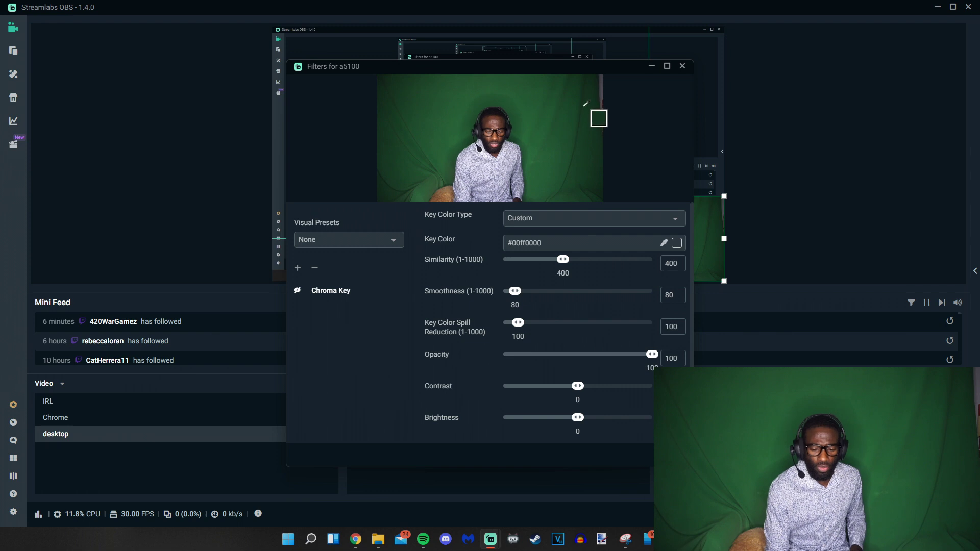
left_click(532, 100)
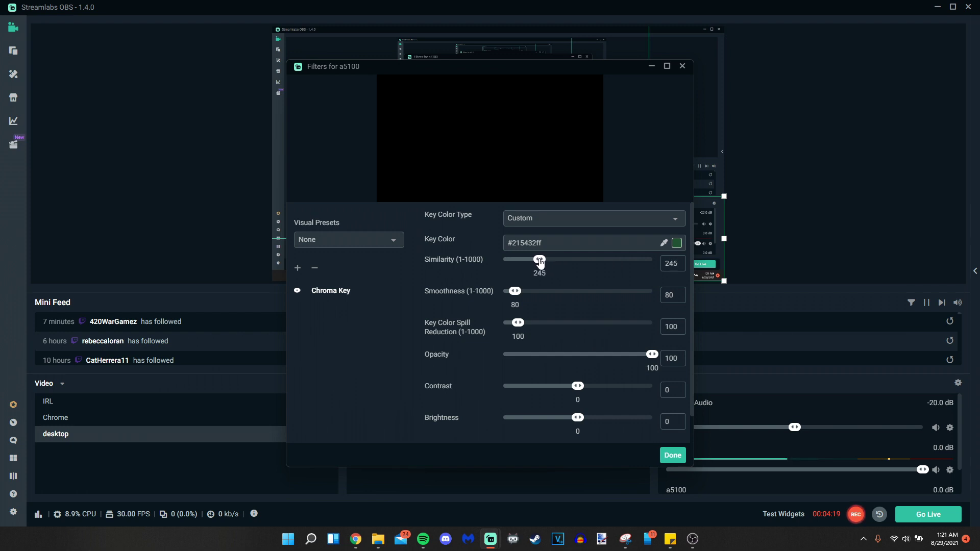
- Set Chroma Key Similarity and Smoothness to 50 each, then close the Filters window
left_click_drag(524, 262, 512, 266)
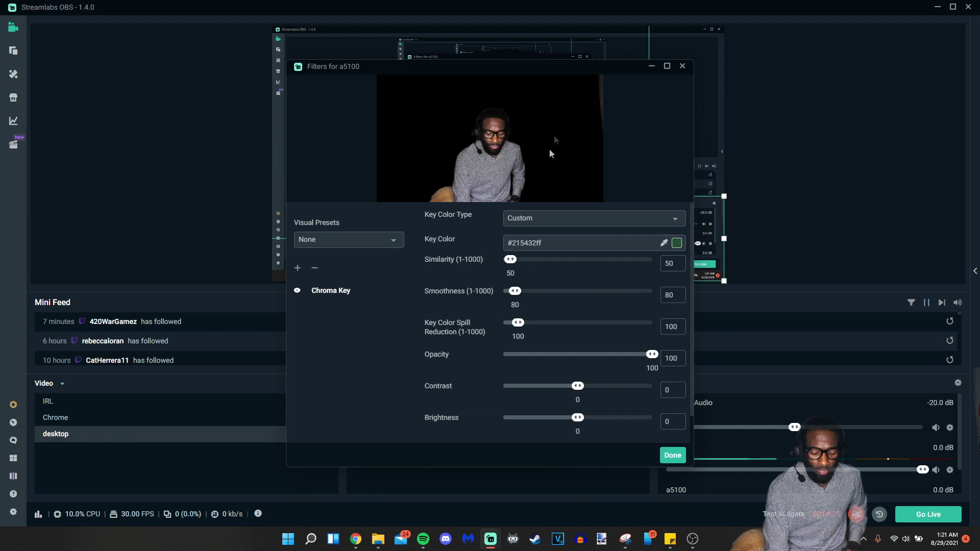
left_click_drag(550, 70, 342, 92)
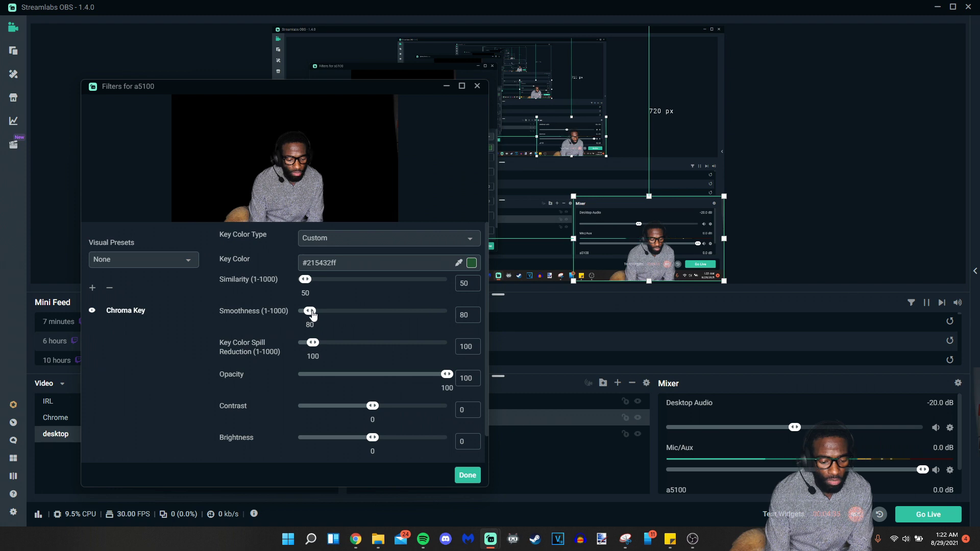
left_click_drag(312, 314, 307, 315)
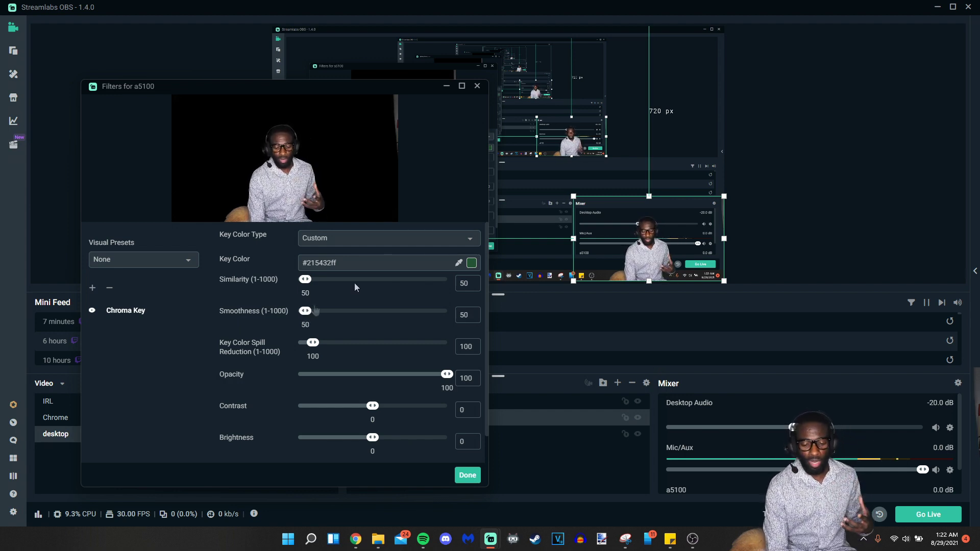
key("Escape")
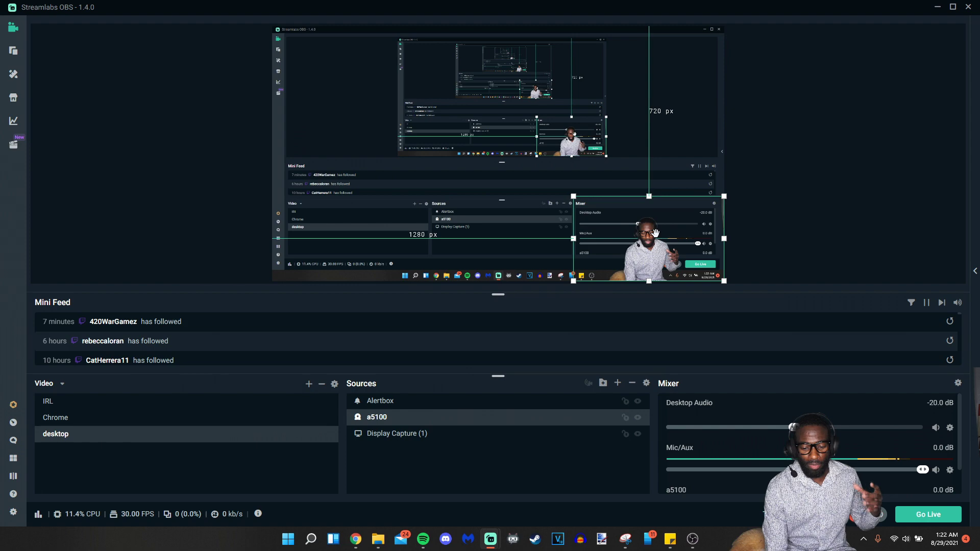
- Fit the webcam to the whole canvas via Transform, then reposition the Filters window
right_click(656, 232)
mouse_move(742, 293)
mouse_move(758, 279)
left_click(840, 326)
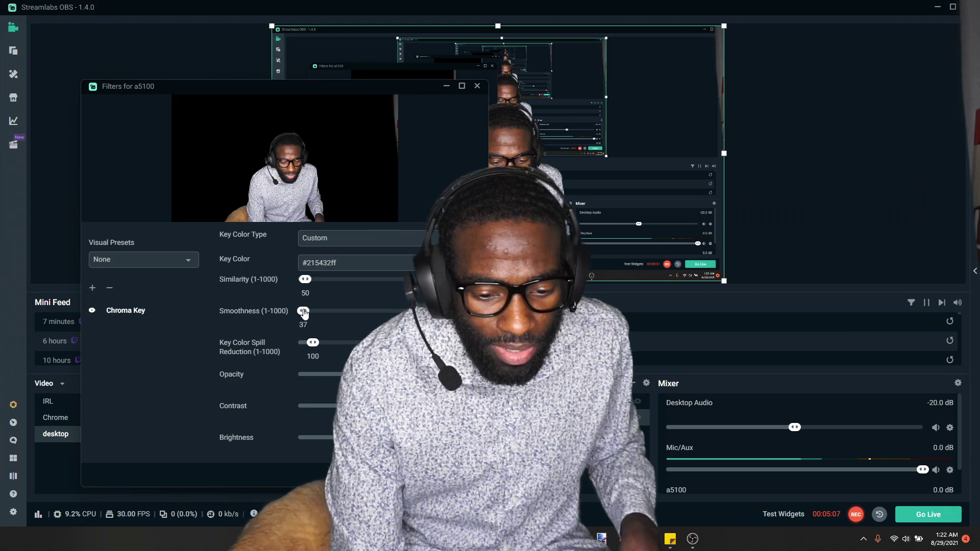
left_click_drag(407, 85, 262, 96)
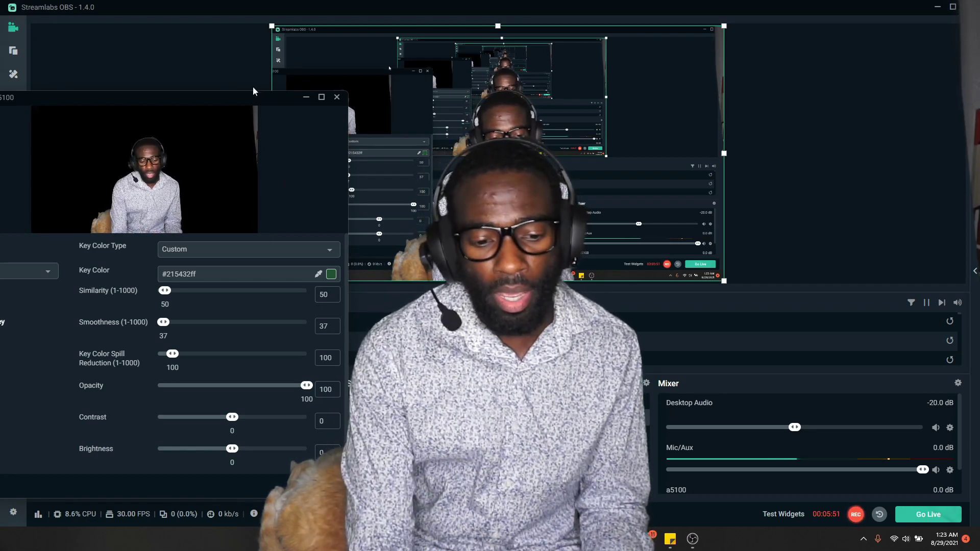
left_click_drag(253, 96, 694, 44)
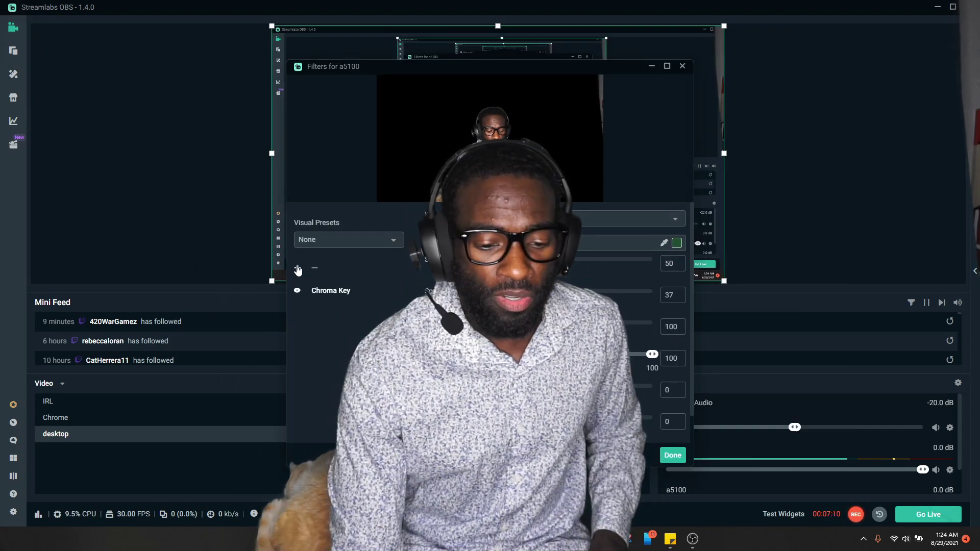
- Add a Color Correction filter to the a5100 webcam source
left_click(298, 269)
left_click(396, 178)
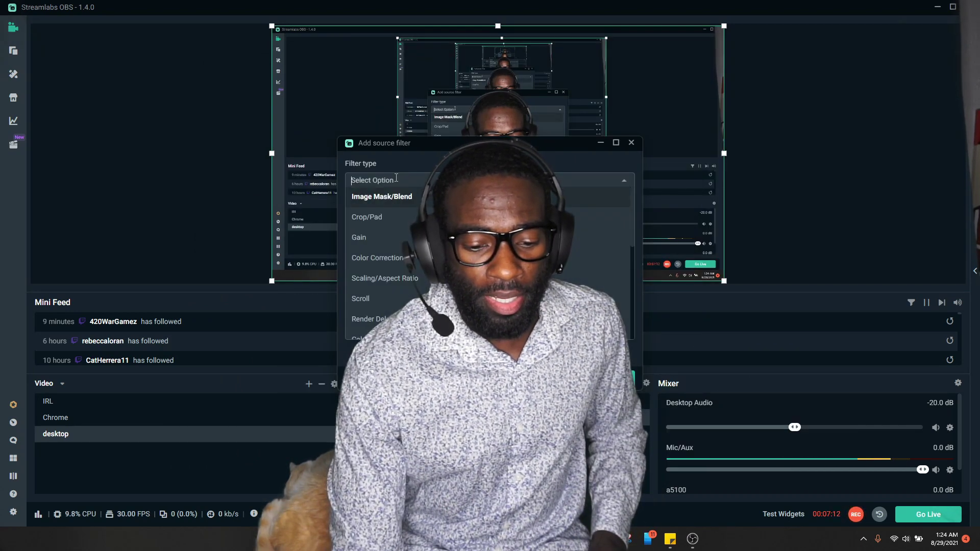
left_click(411, 255)
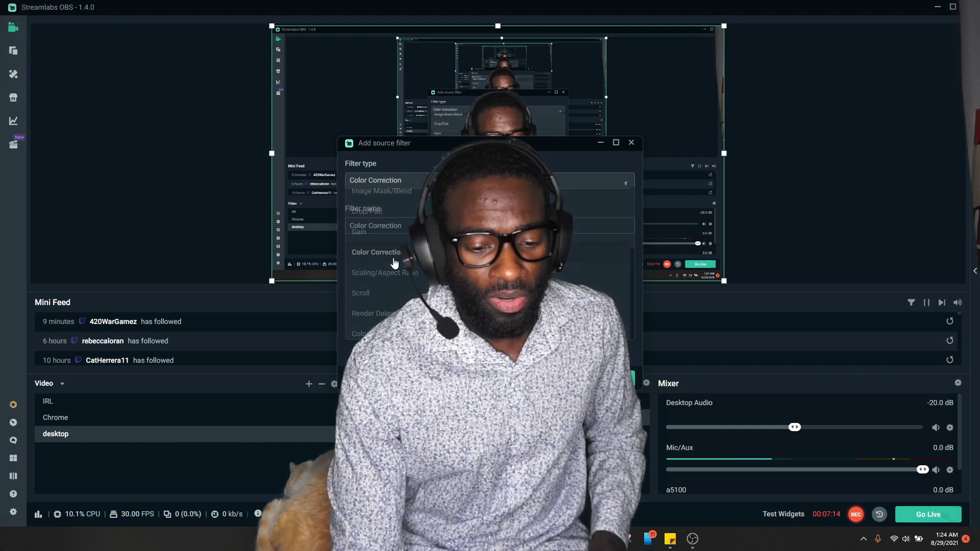
key("Return")
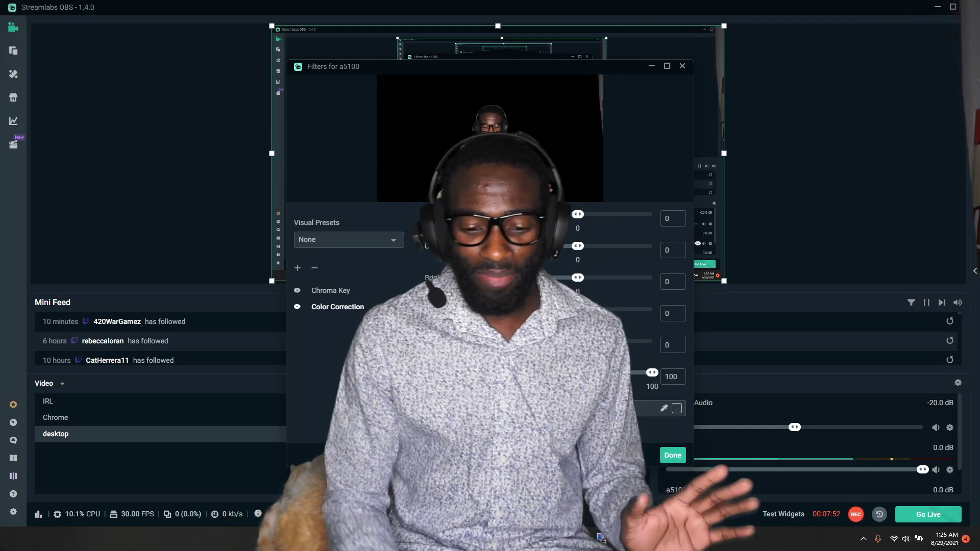
left_click_drag(622, 373, 570, 375)
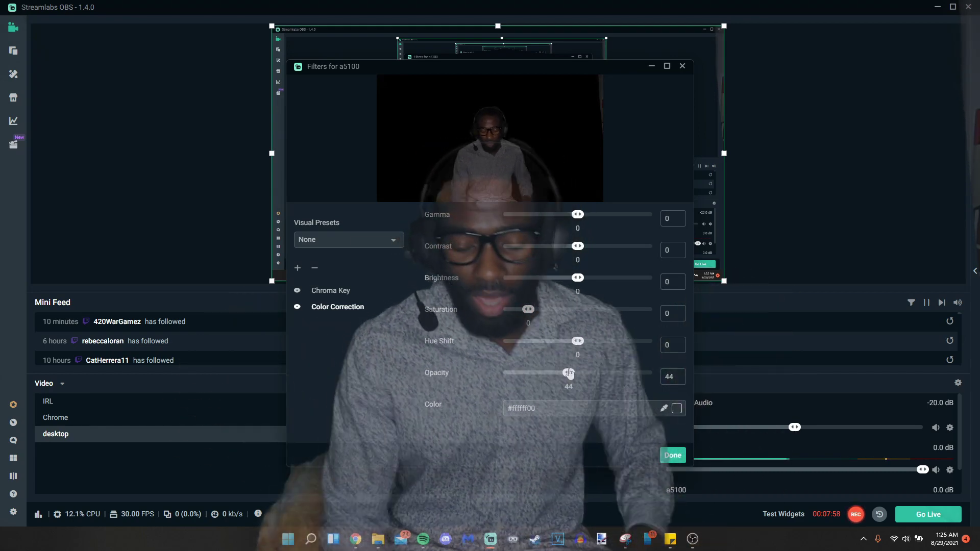
left_click_drag(570, 374, 652, 373)
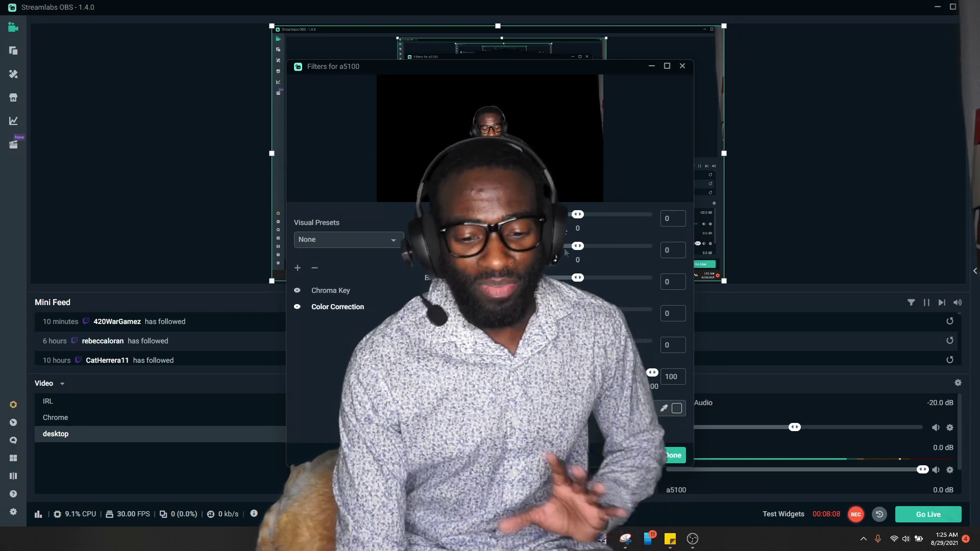
left_click_drag(574, 71, 437, 68)
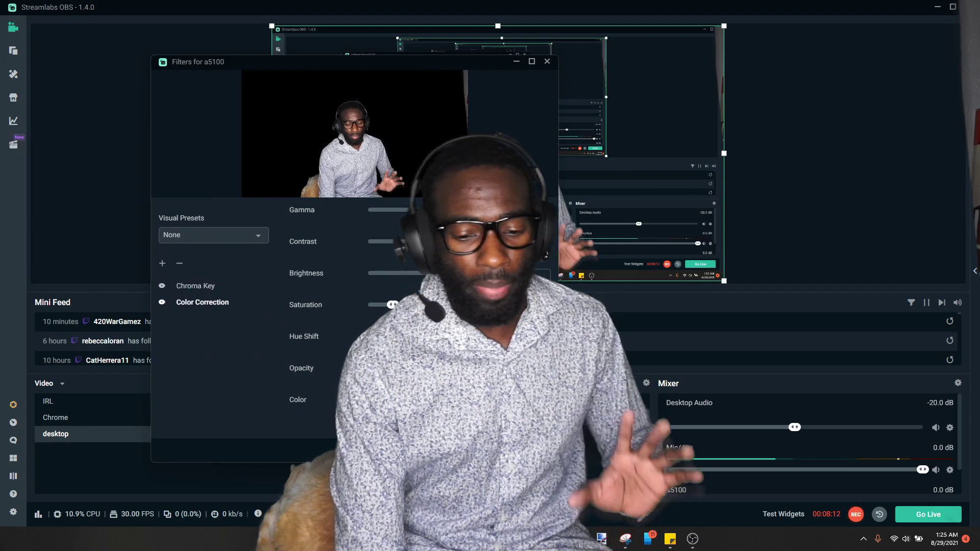